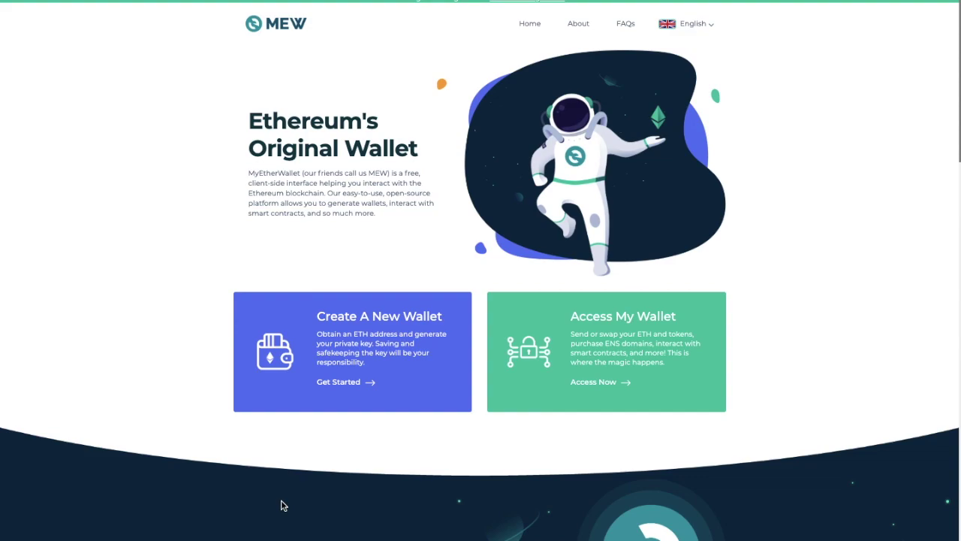
Leave the new-wallet option and open the Access My Wallet page instead.
left_click(353, 366)
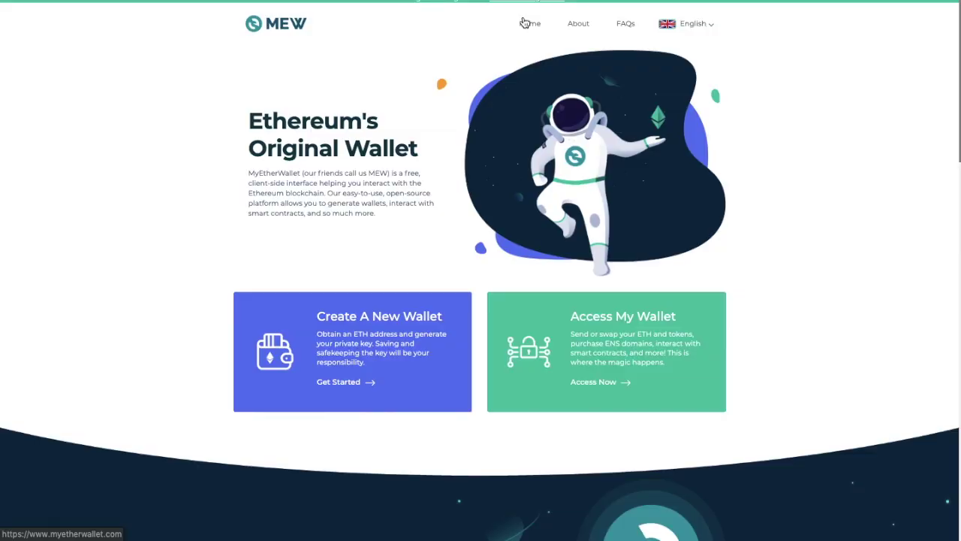
left_click(608, 353)
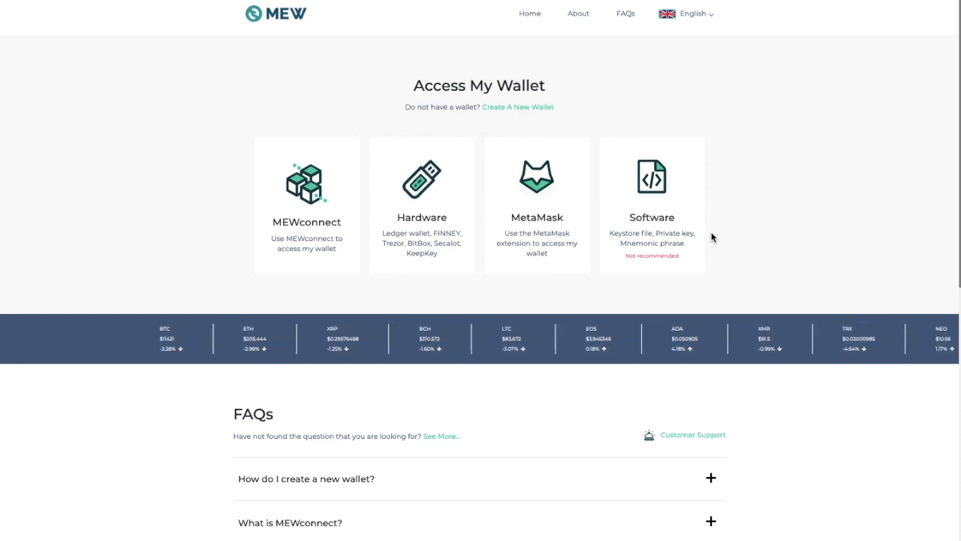
Unlock the wallet through MEWconnect to reach its 0 ETH dashboard.
left_click(284, 235)
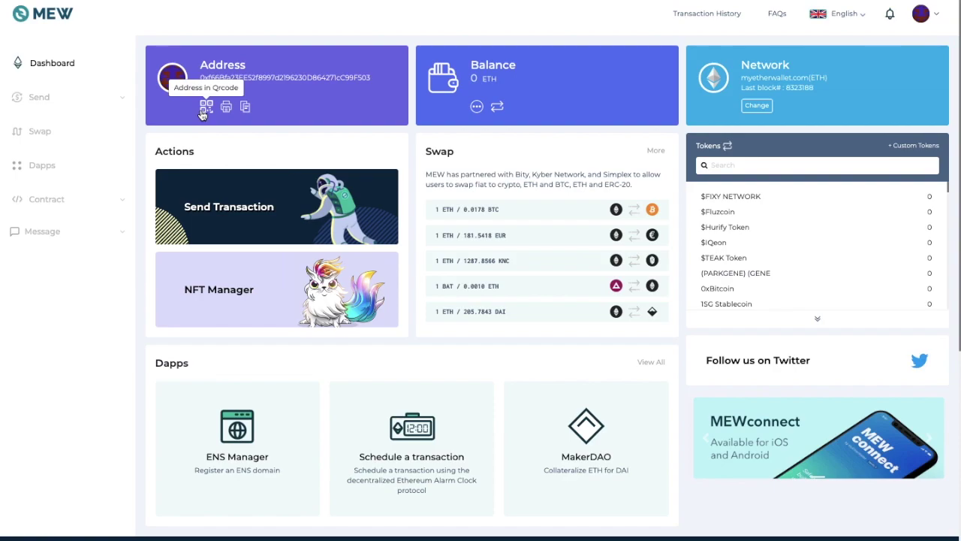
Show the wallet address as a QR code and copy the address.
left_click(205, 107)
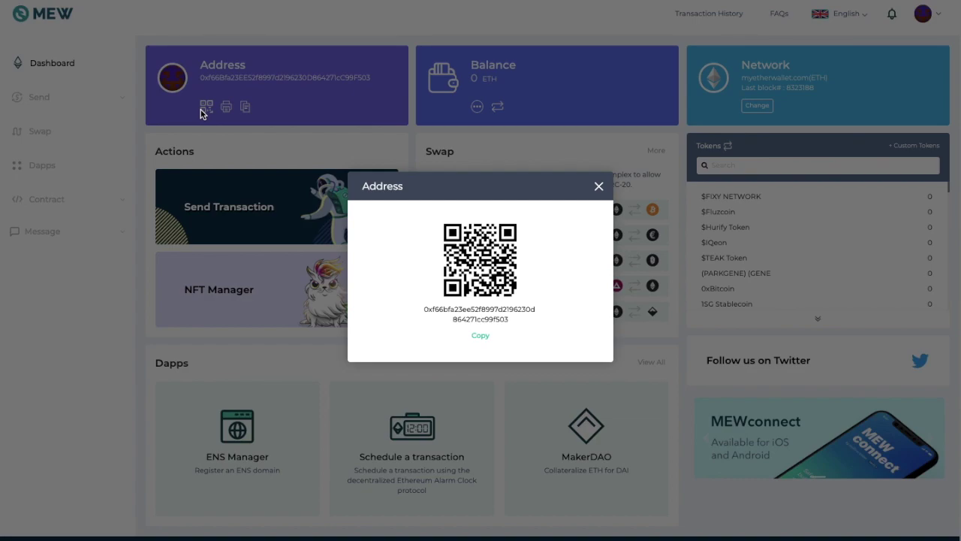
left_click(481, 338)
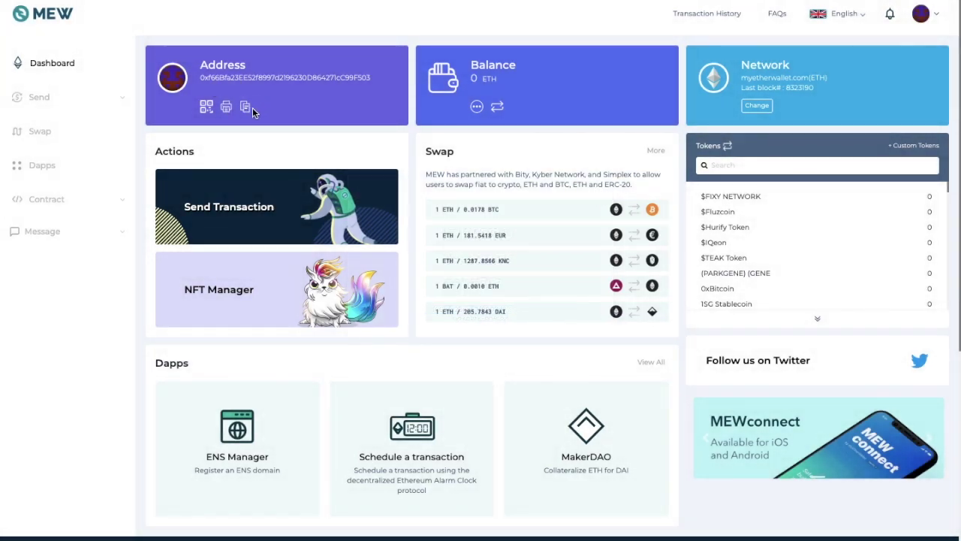
Copy the wallet address, open the Send Transaction form and review its currency types.
left_click(246, 109)
left_click(39, 105)
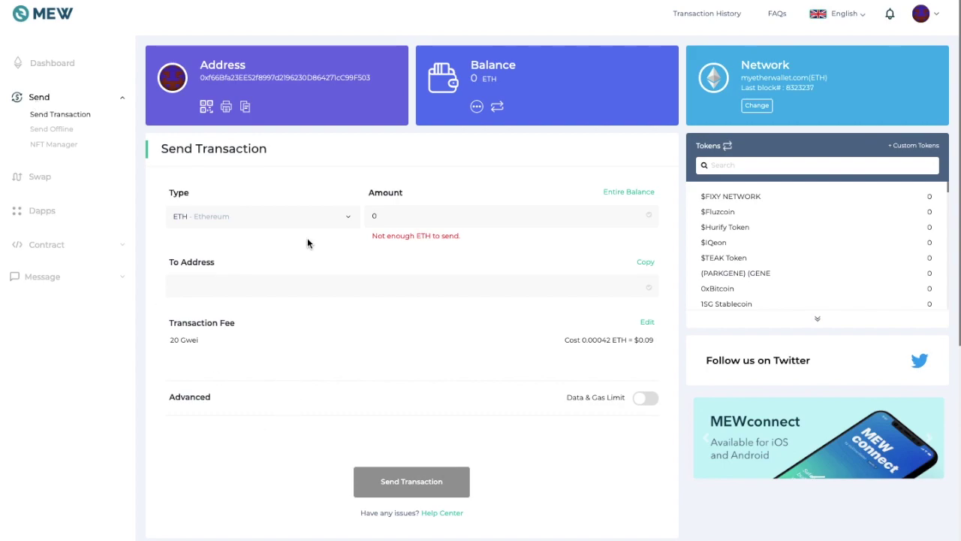
left_click(349, 225)
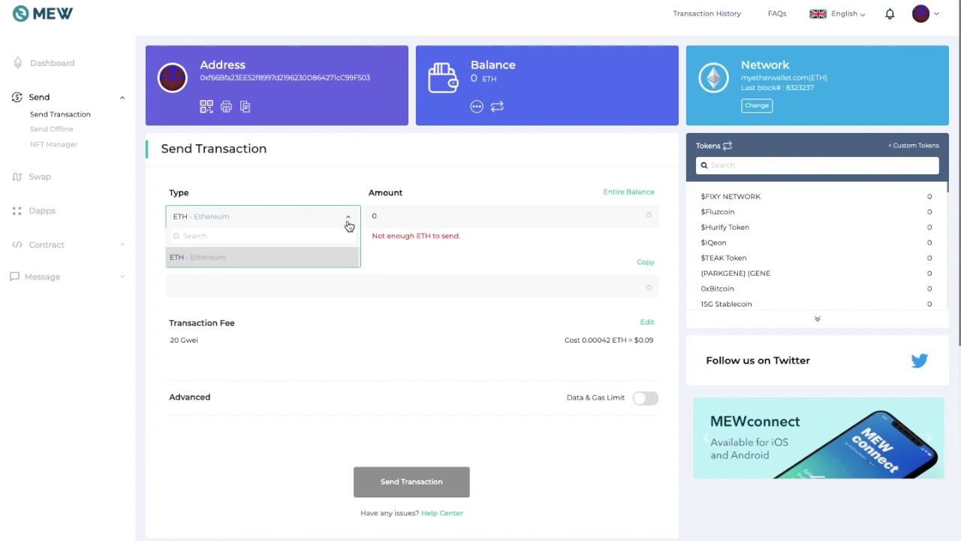
left_click(349, 225)
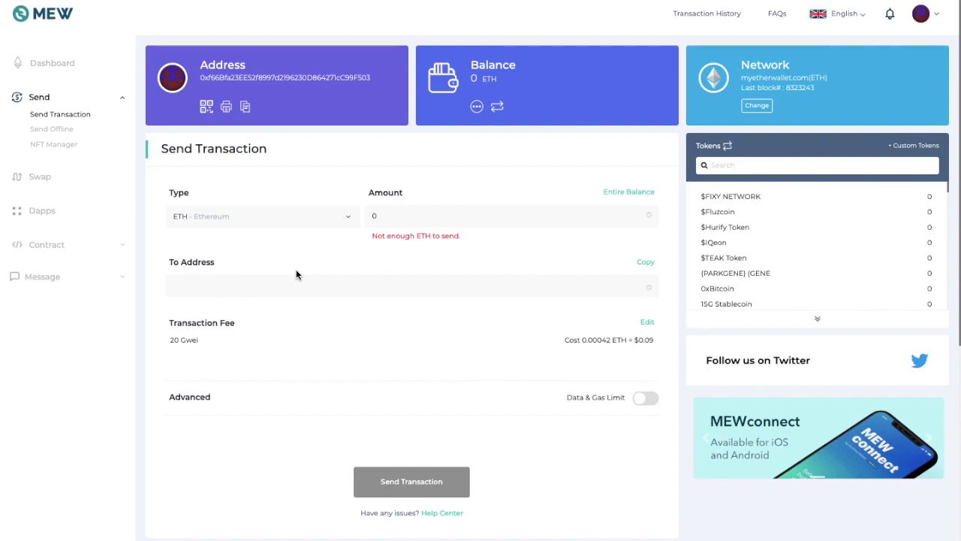
left_click(647, 323)
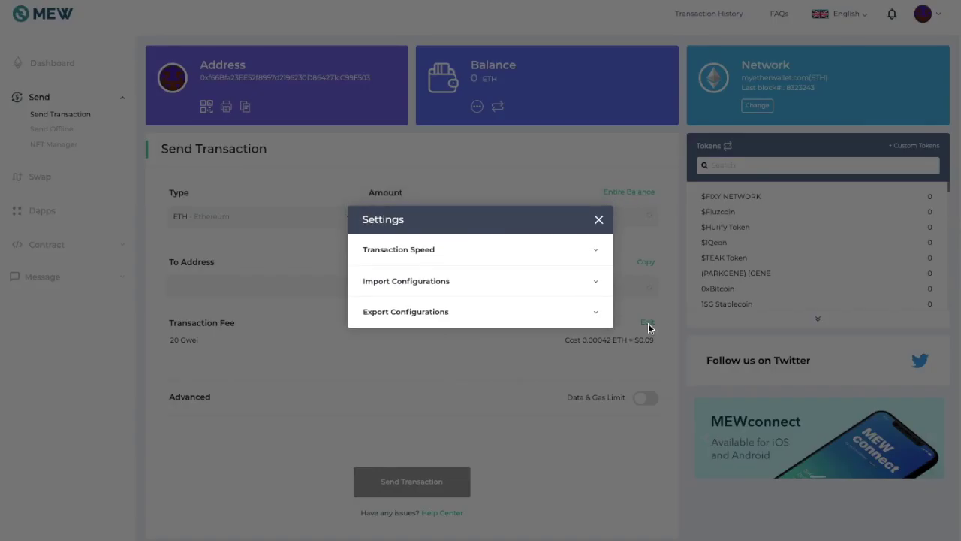
Set the transaction speed to Fast (20 Gwei) and save it.
left_click(598, 252)
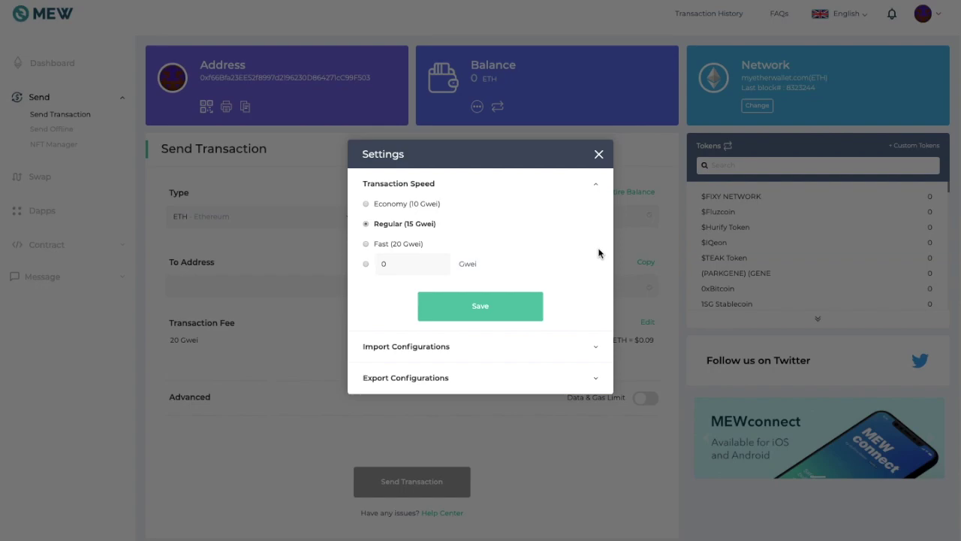
left_click(433, 203)
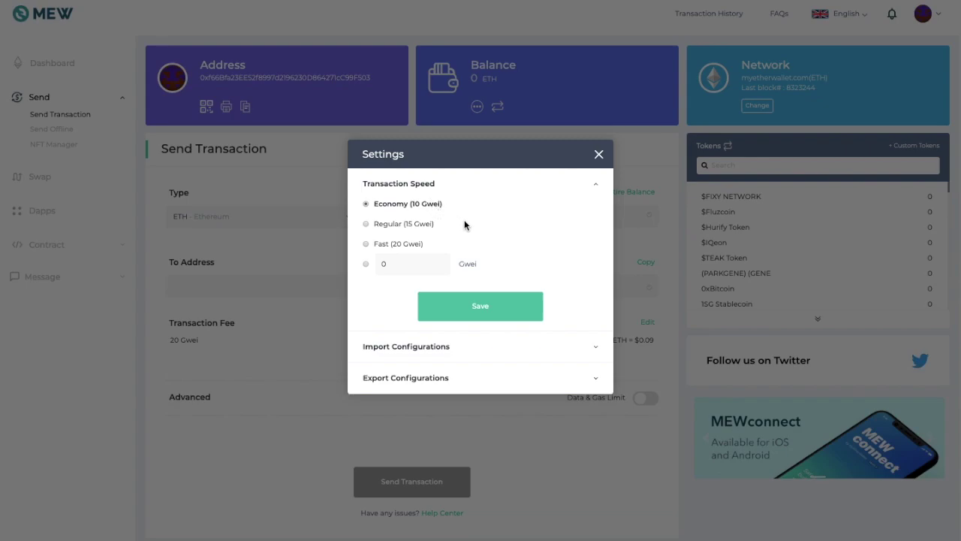
left_click(366, 246)
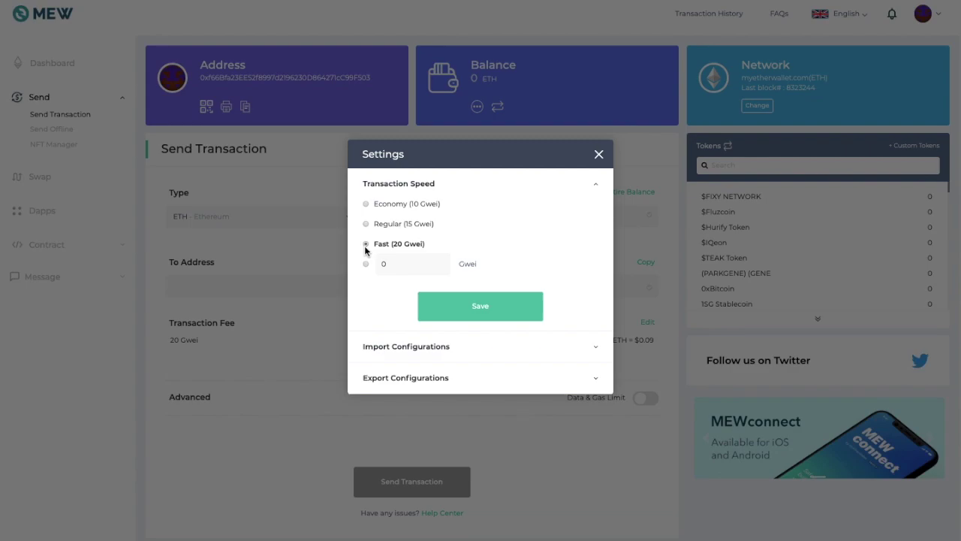
left_click(482, 308)
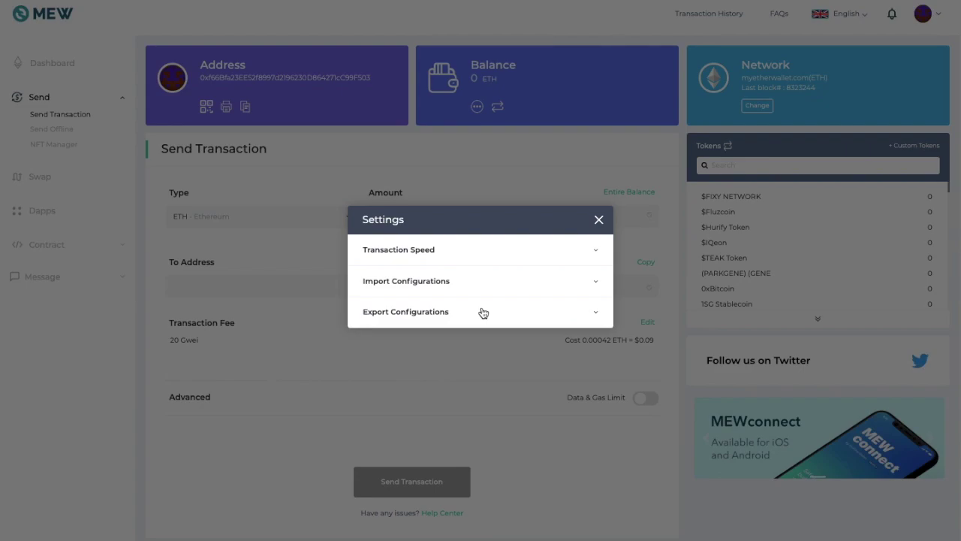
left_click(599, 220)
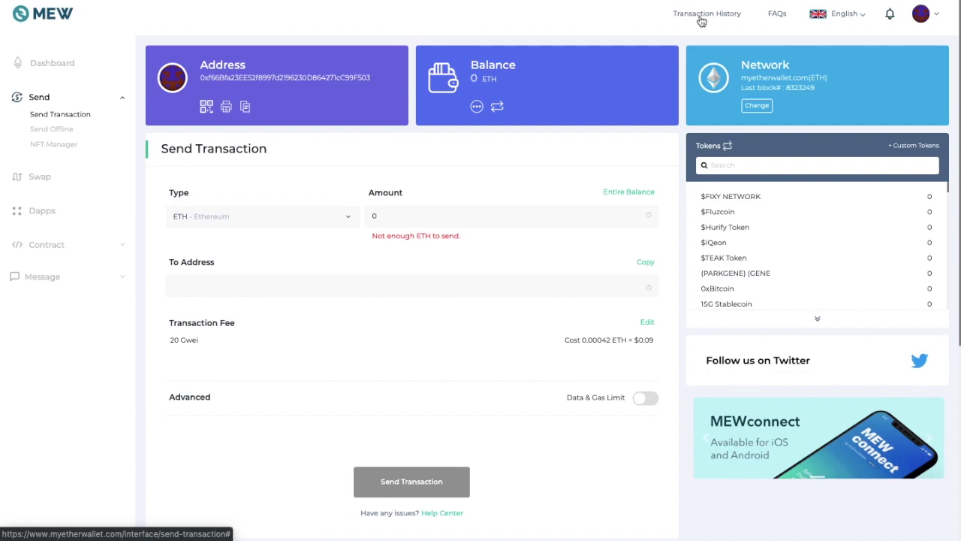
View the wallet's transaction history on Etherscan.io (ETH), then return to the dashboard.
left_click(700, 18)
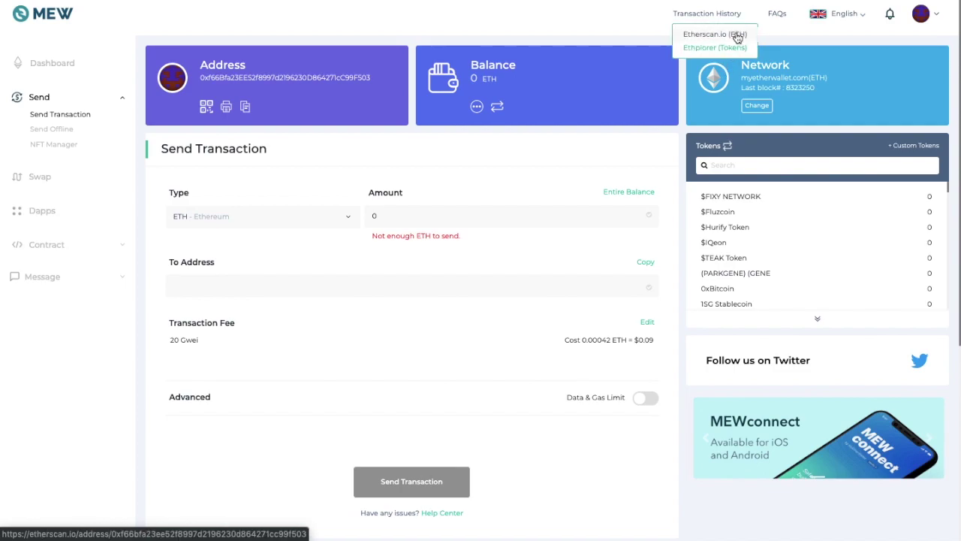
left_click(715, 34)
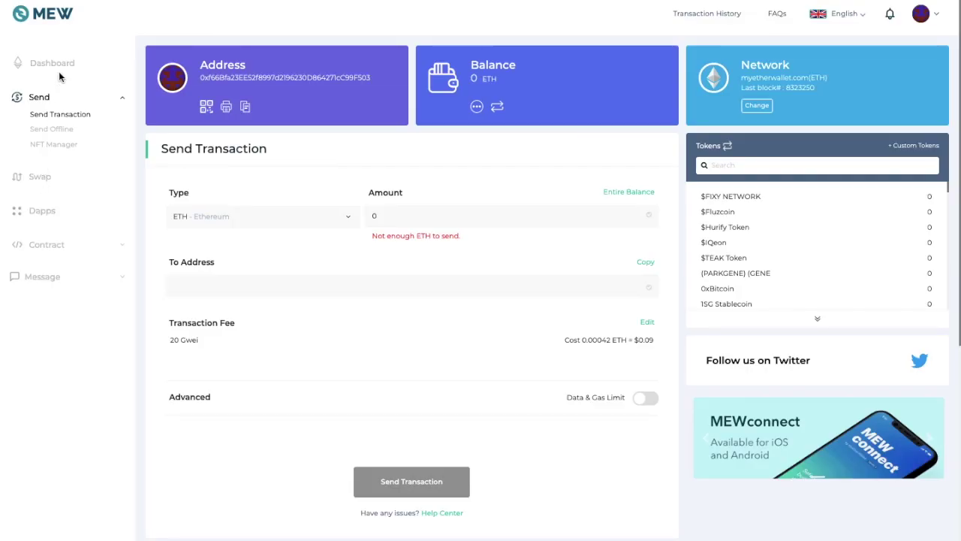
left_click(61, 67)
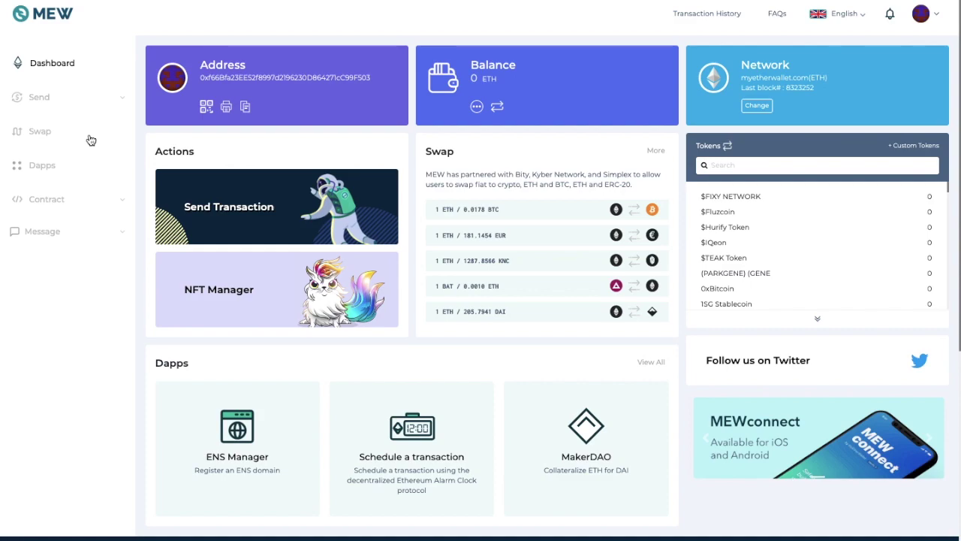
Open the Swap page showing the ETH to BTC quote from Bity and Changelly.
left_click(43, 136)
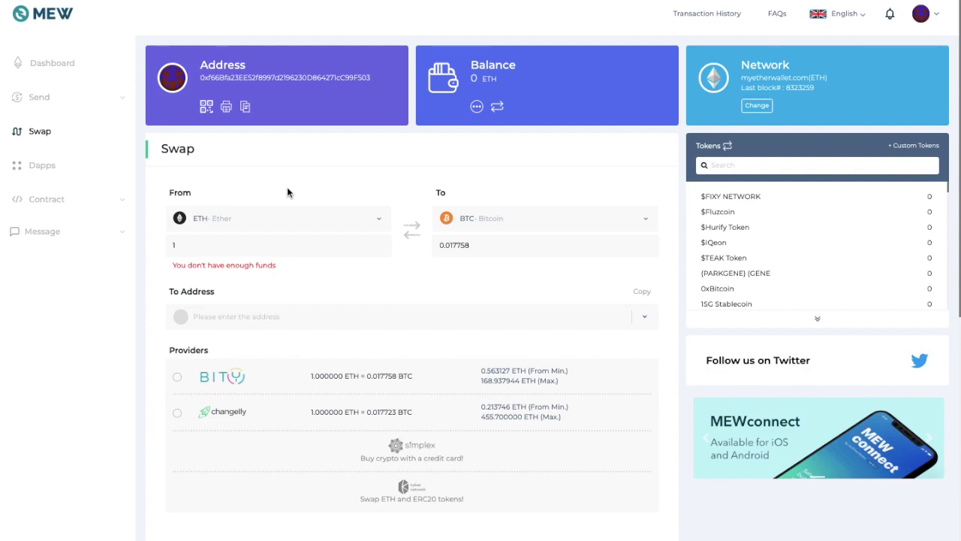
Swap from Ethereum to BAT (Basic Attention Token), quoting 1020.346001 BAT per ETH.
left_click(379, 223)
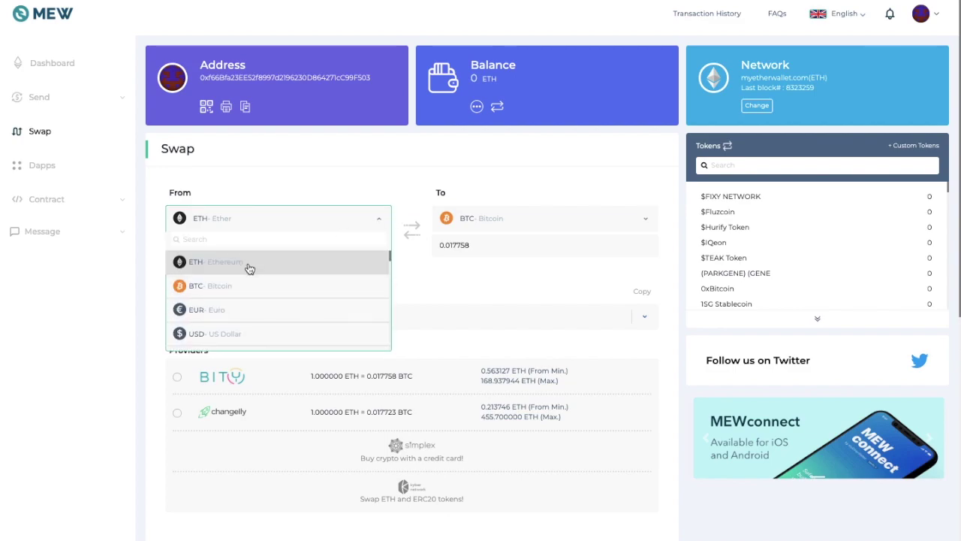
left_click(250, 269)
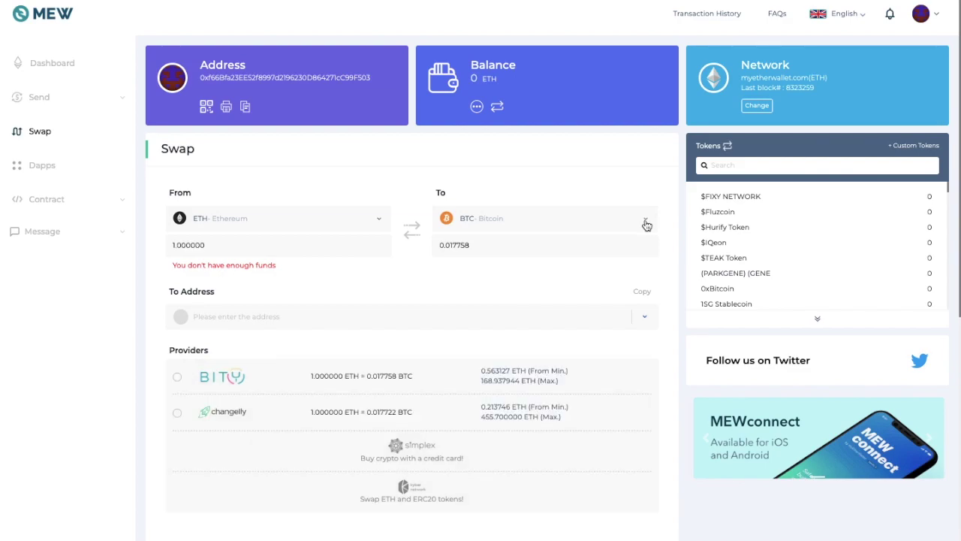
left_click(646, 225)
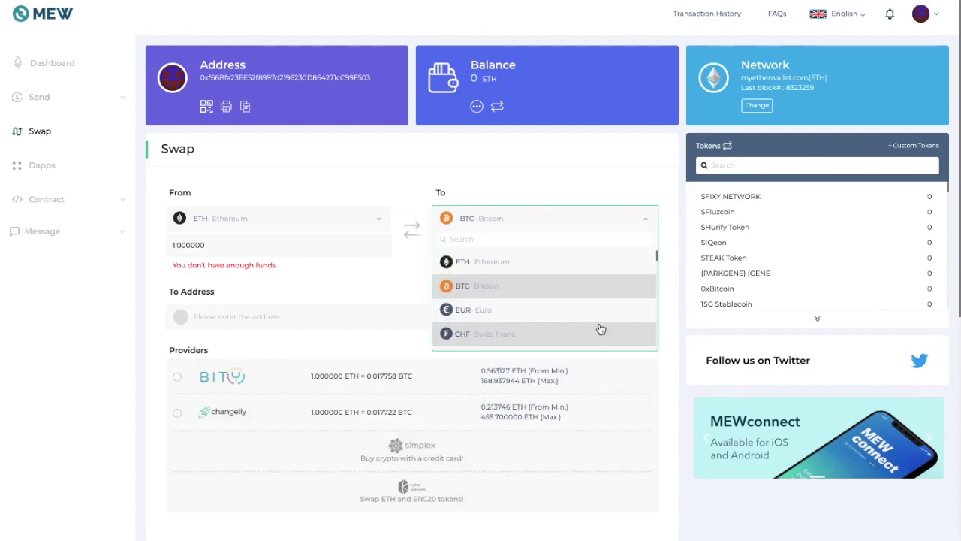
scroll(593, 323, "down", 5)
scroll(594, 322, "down", 6)
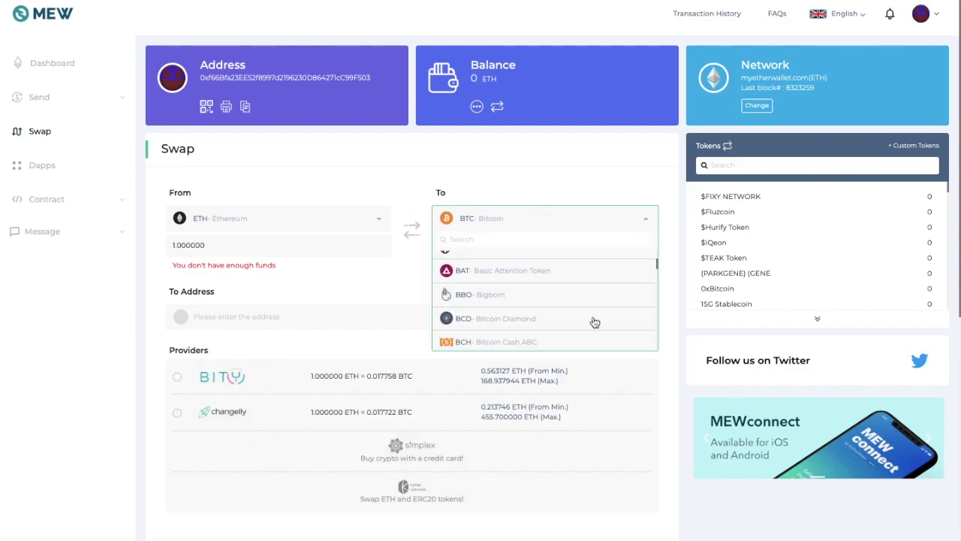
scroll(595, 322, "down", 8)
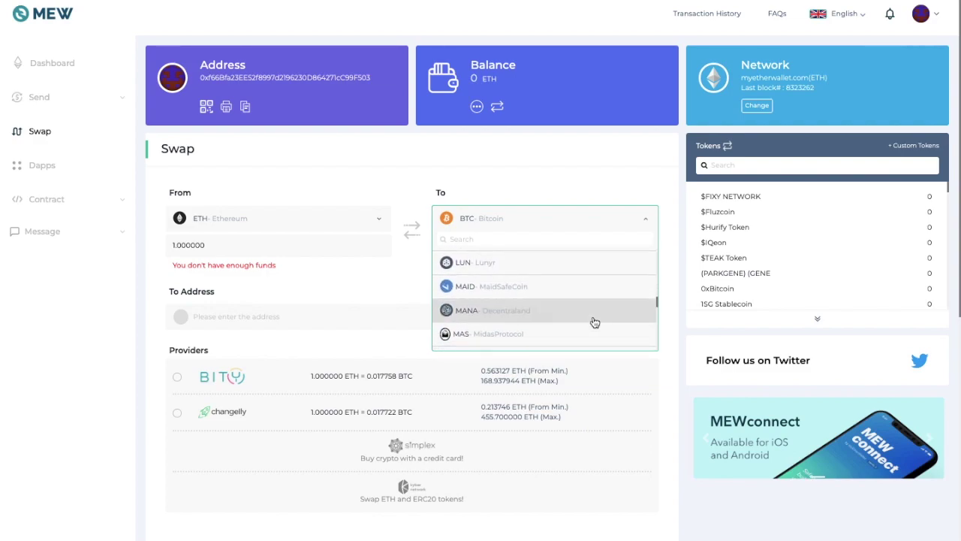
scroll(544, 286, "up", 10)
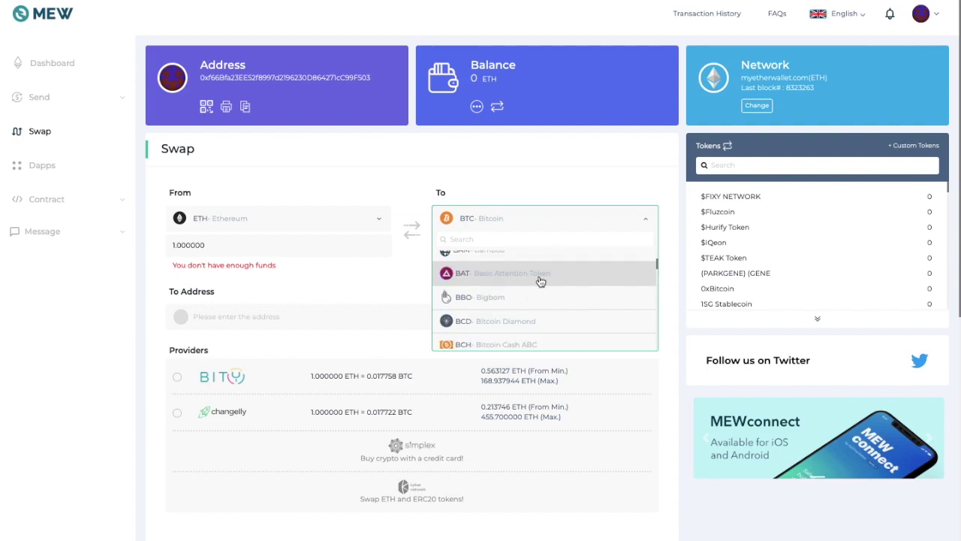
left_click(567, 275)
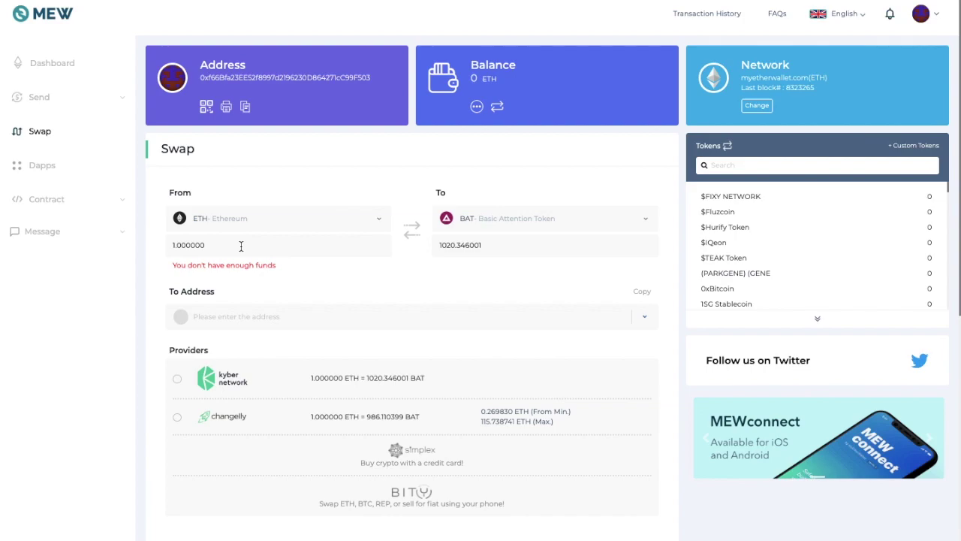
Change the swap amount to 2 ETH and receive to the wallet's own address.
mouse_move(174, 245)
left_mouse_down()
mouse_move(211, 248)
mouse_move(156, 249)
left_mouse_up()
type("2")
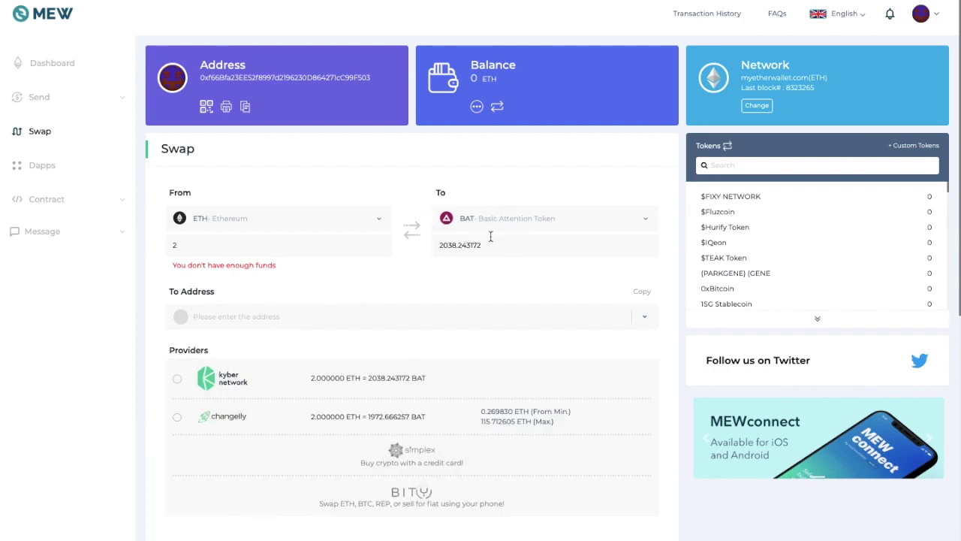
scroll(359, 287, "down", 1)
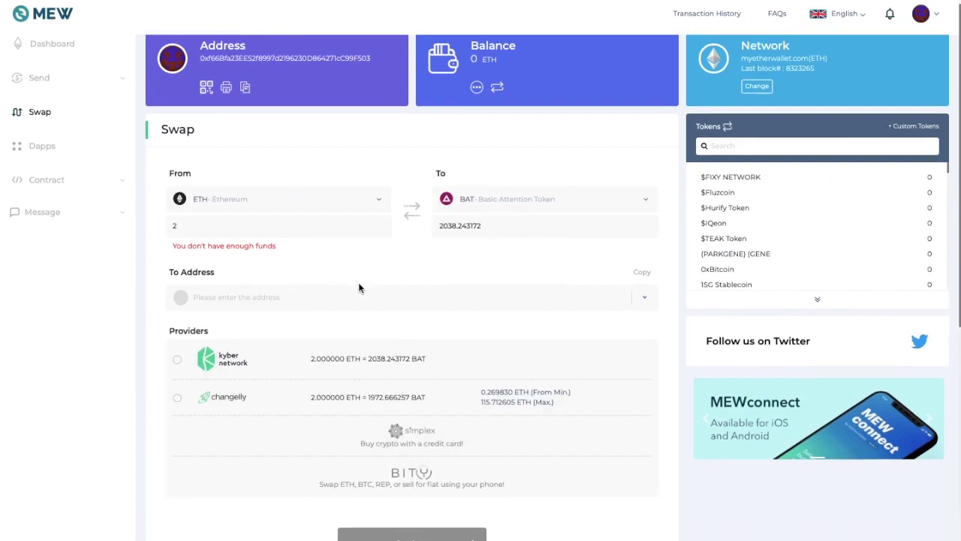
scroll(359, 288, "down", 2)
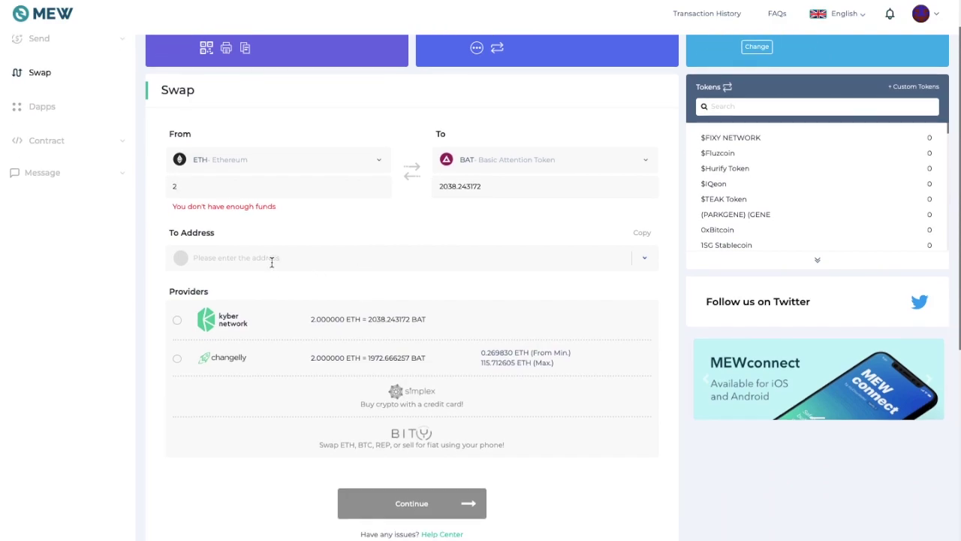
scroll(272, 261, "up", 3)
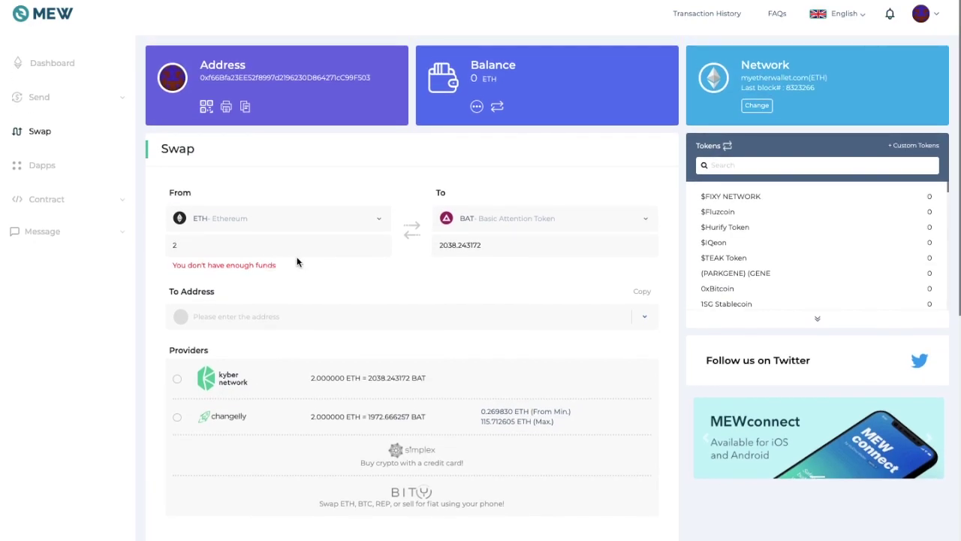
left_click(643, 326)
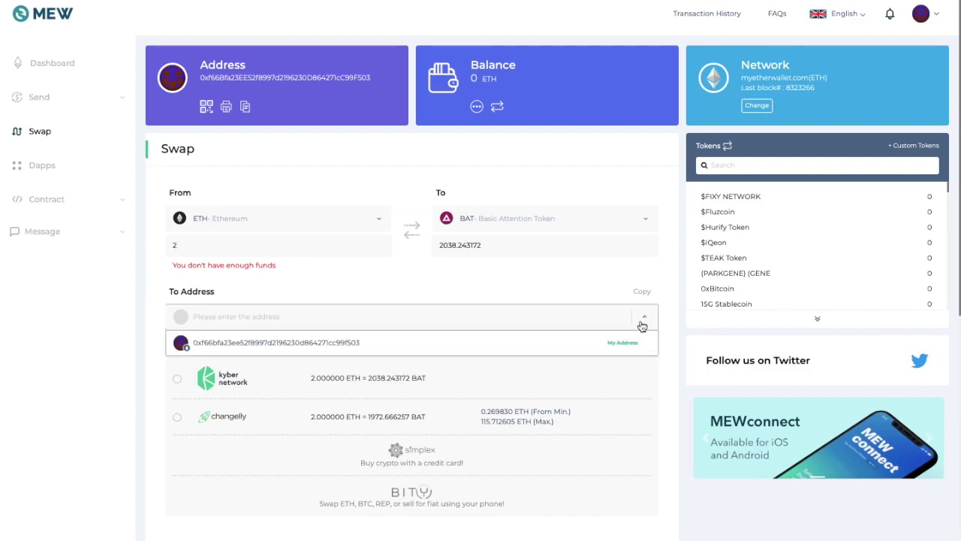
left_click(570, 342)
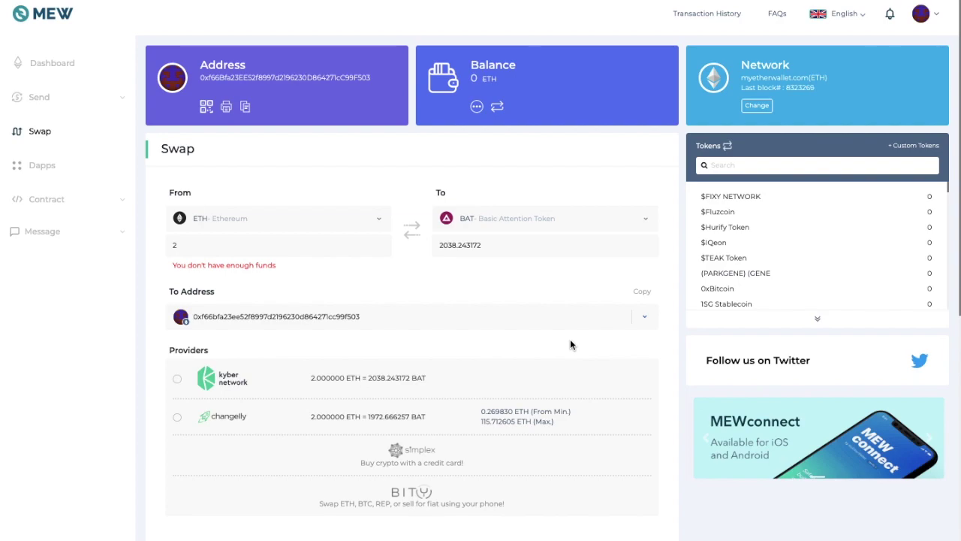
Switch the receiving currency to BTC - Bitcoin, quoting 0.035516 BTC.
left_click(645, 220)
scroll(568, 271, "down", 3)
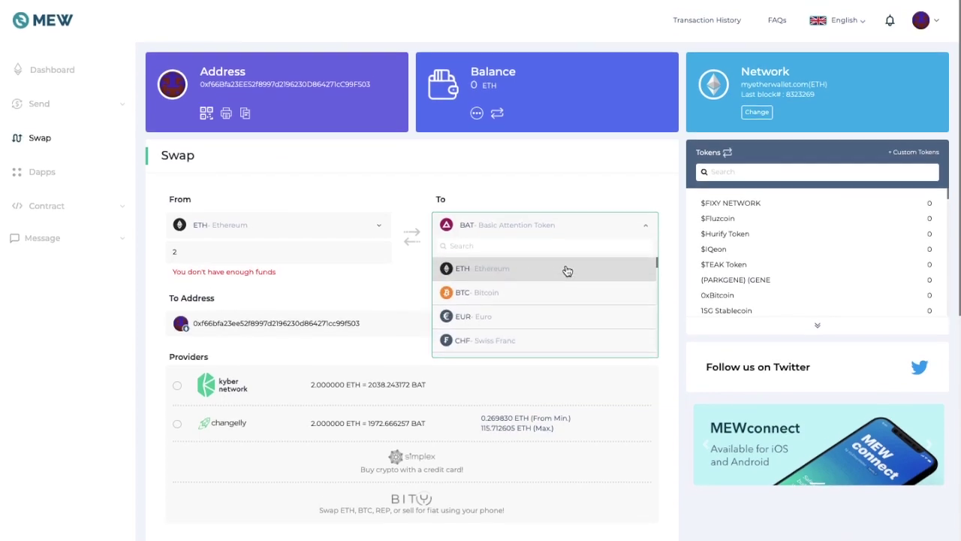
left_click(509, 285)
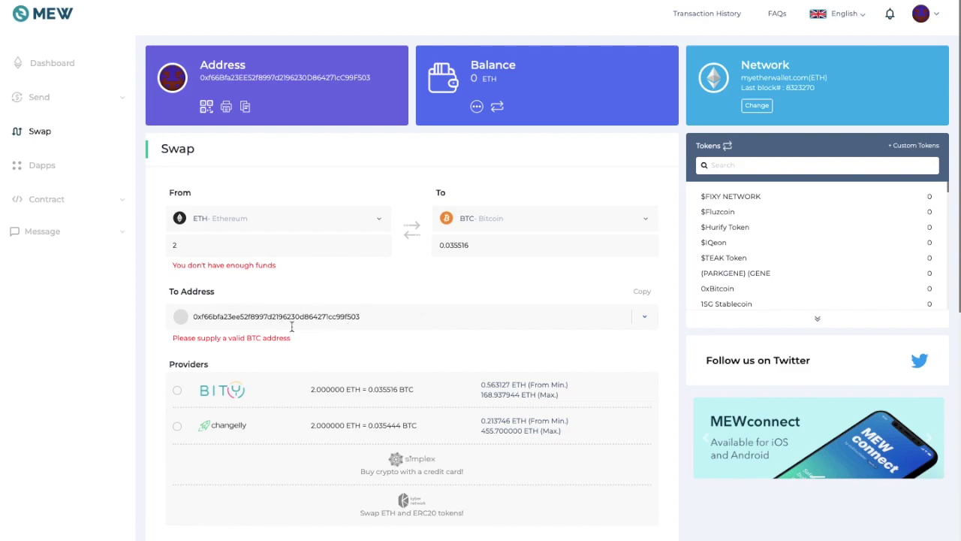
scroll(324, 349, "down", 2)
Go to the wallet Dashboard, scroll the Tokens list, and try + Custom Tokens.
left_click(53, 66)
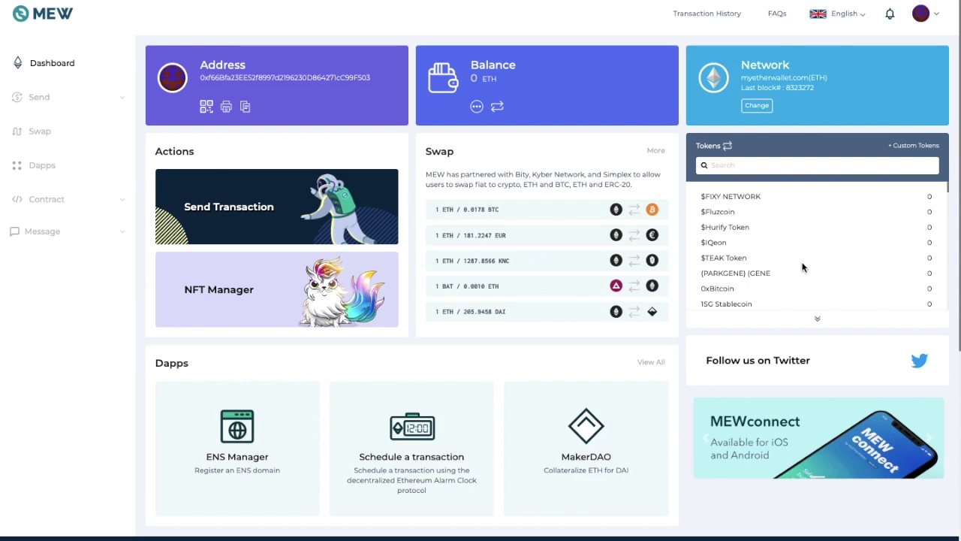
scroll(802, 267, "down", 15)
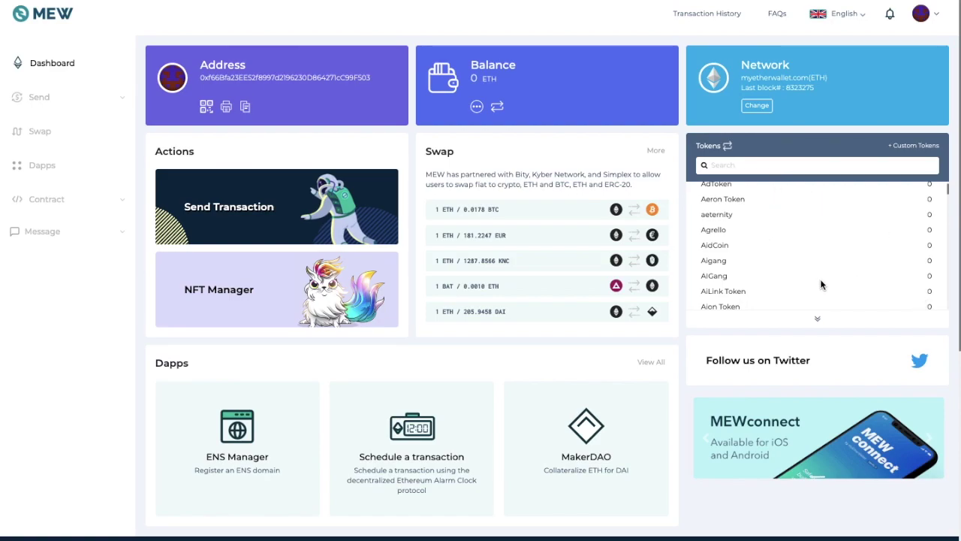
left_click(911, 147)
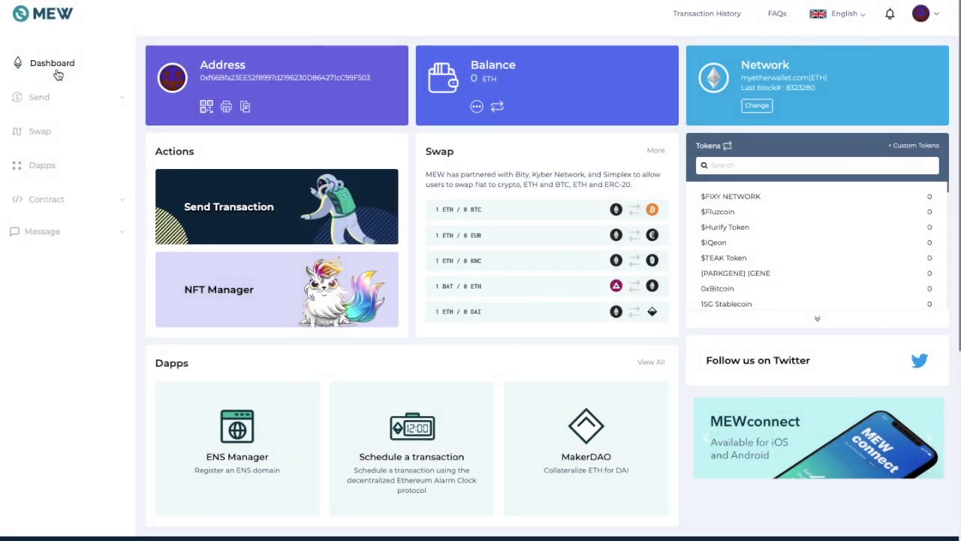
left_click(37, 171)
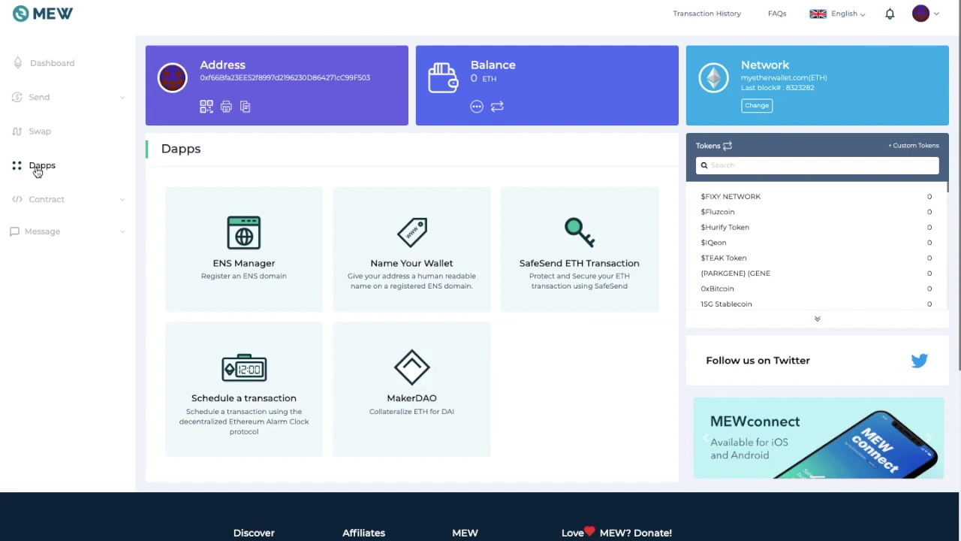
left_click(43, 204)
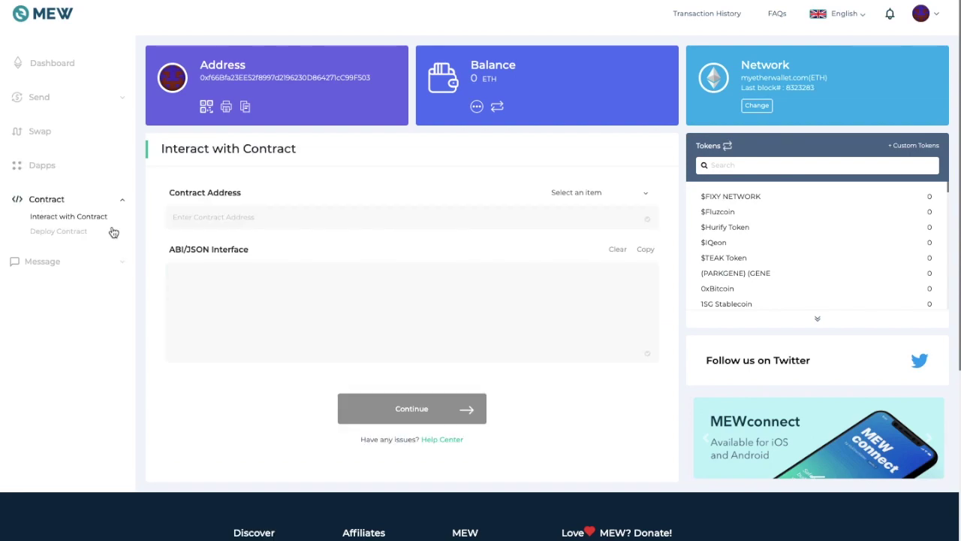
left_click(79, 234)
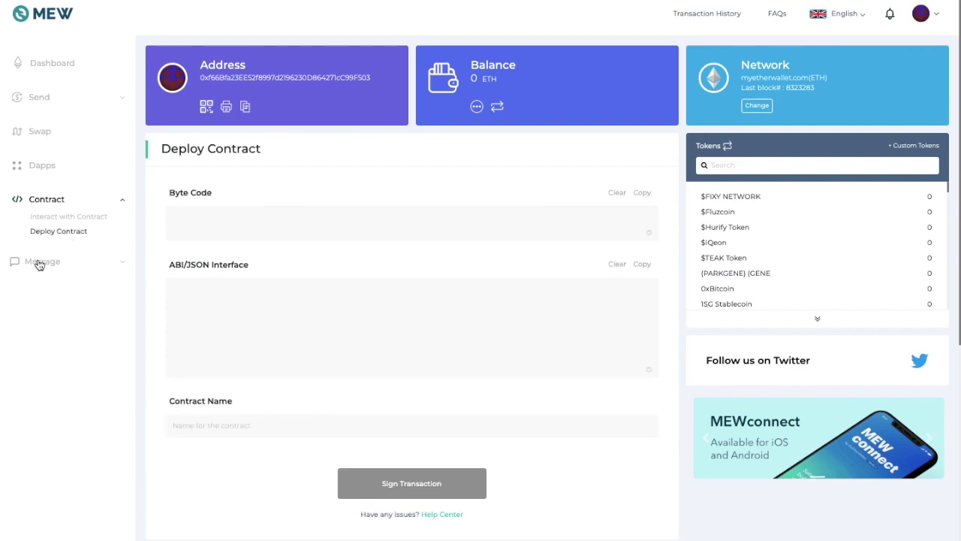
left_click(52, 63)
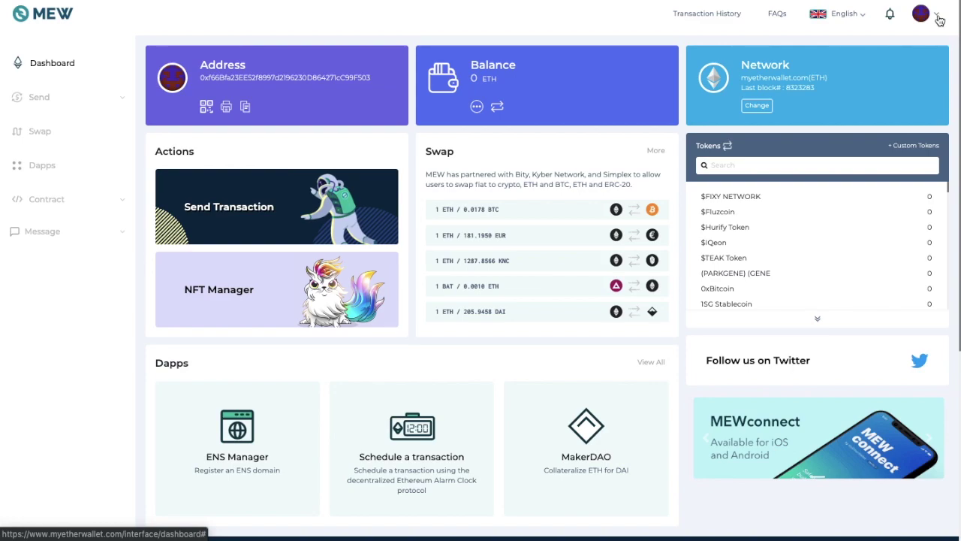
Choose Log out from the avatar menu to bring up the logout confirmation.
left_click(937, 18)
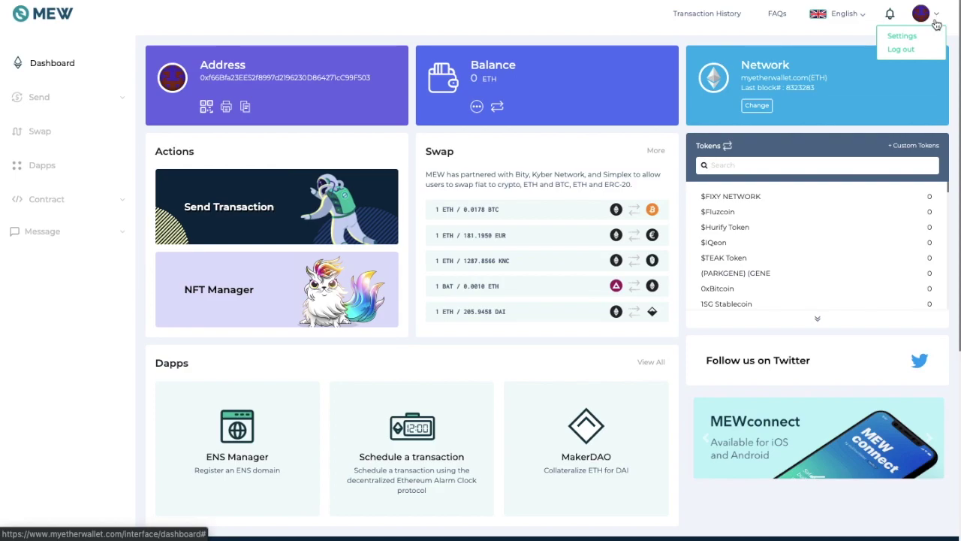
left_click(905, 49)
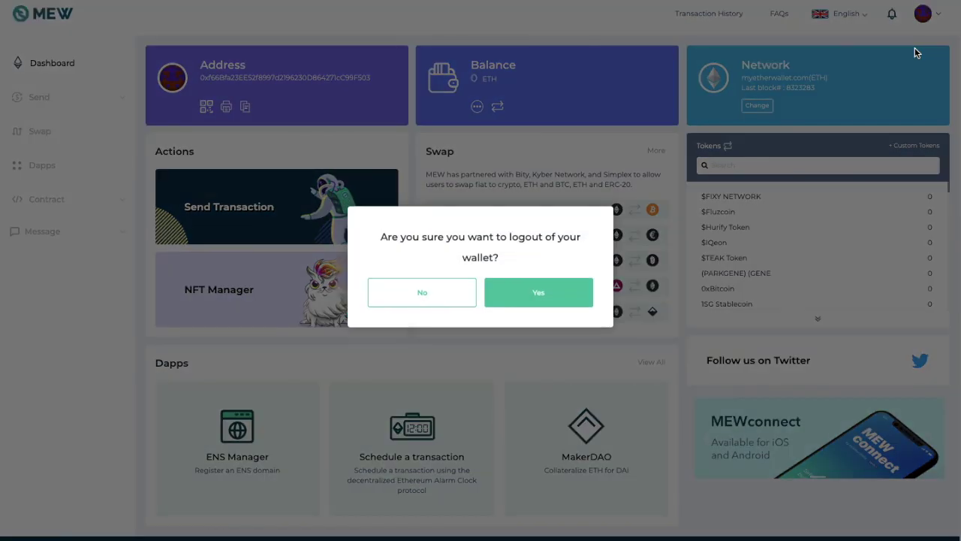